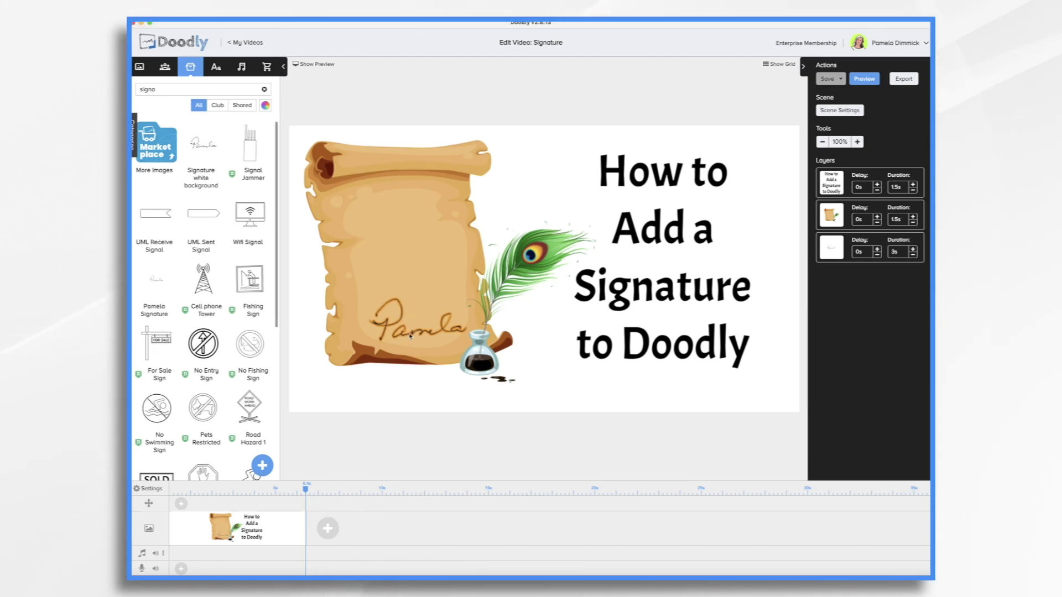
# - Nudge the scroll signature, then add the white-background signature as a small new layer below the title
pyautogui.click(425, 331)
pyautogui.moveTo(425, 331)
pyautogui.mouseDown()
pyautogui.moveTo(533, 325)
pyautogui.moveTo(423, 326)
pyautogui.mouseUp()
pyautogui.moveTo(202, 143)
pyautogui.mouseDown()
pyautogui.moveTo(484, 257)
pyautogui.moveTo(439, 266)
pyautogui.mouseUp()
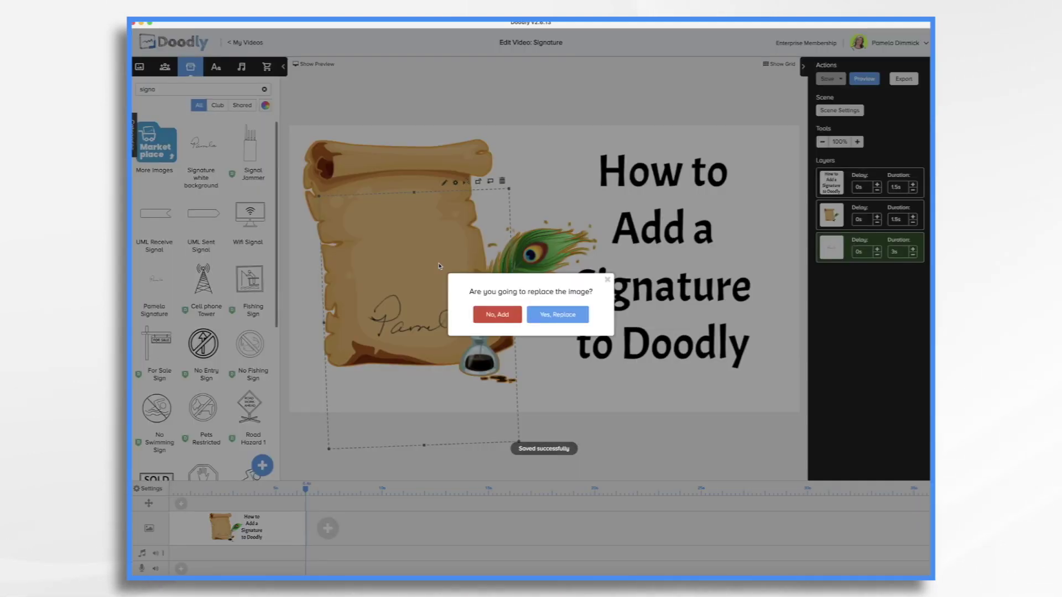
pyautogui.click(499, 319)
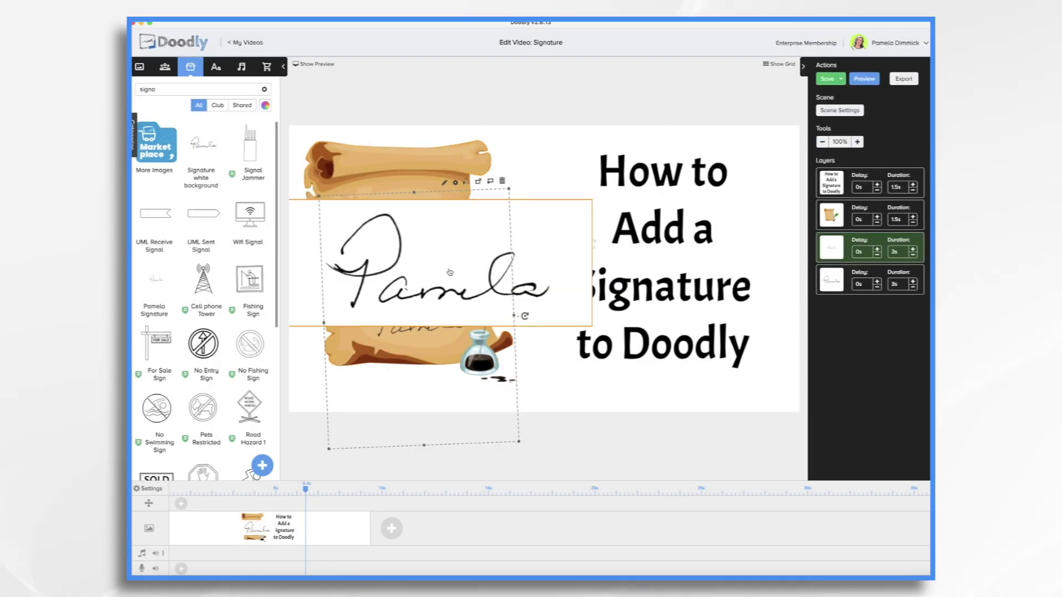
pyautogui.click(548, 323)
pyautogui.moveTo(592, 327)
pyautogui.mouseDown()
pyautogui.moveTo(381, 239)
pyautogui.moveTo(426, 288)
pyautogui.moveTo(417, 314)
pyautogui.mouseUp()
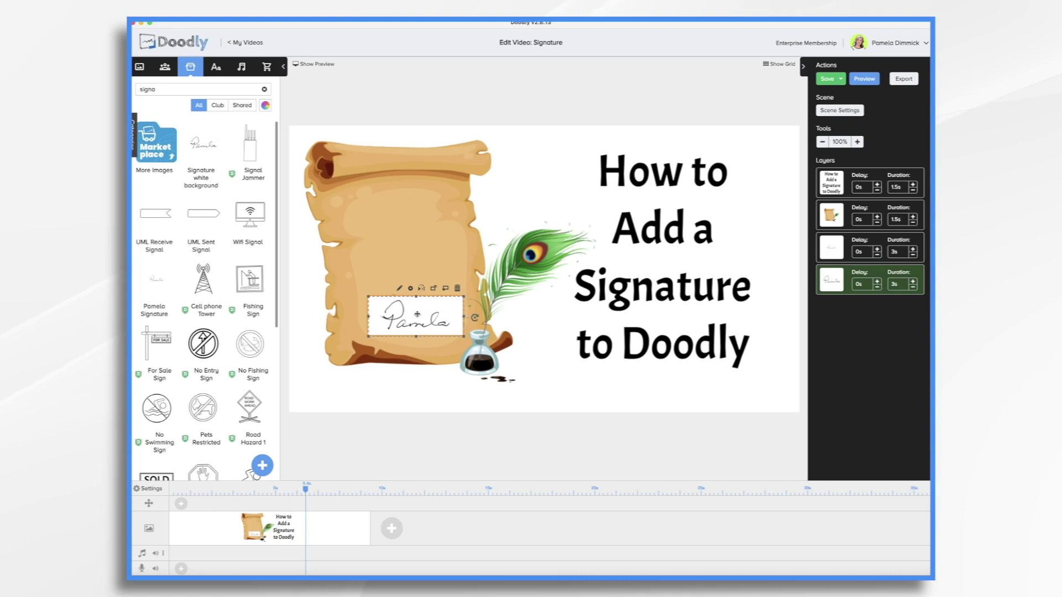
pyautogui.moveTo(405, 314)
pyautogui.mouseDown()
pyautogui.moveTo(541, 333)
pyautogui.moveTo(621, 401)
pyautogui.moveTo(568, 376)
pyautogui.moveTo(557, 383)
pyautogui.moveTo(585, 382)
pyautogui.moveTo(402, 272)
pyautogui.mouseUp()
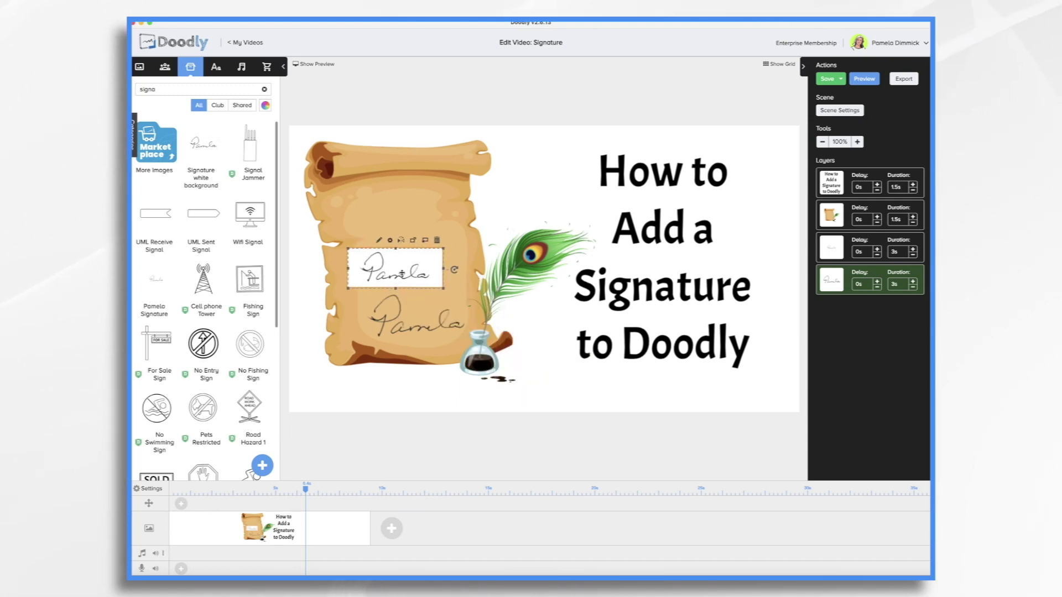
# - Delete the white-background signature and photograph the paper signature in remove.bg for background removal
pyautogui.click(437, 240)
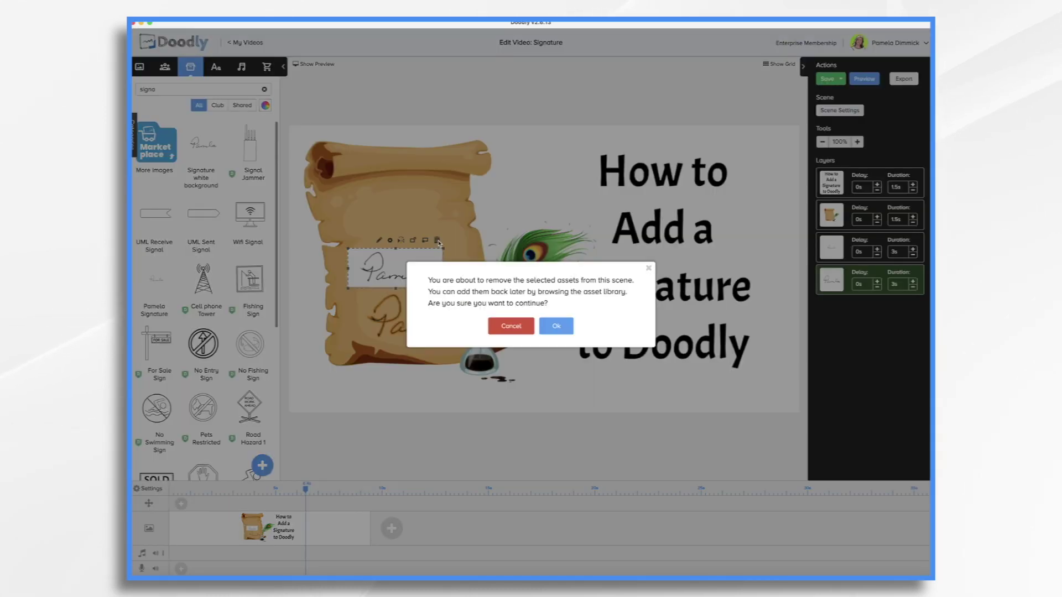
pyautogui.click(556, 326)
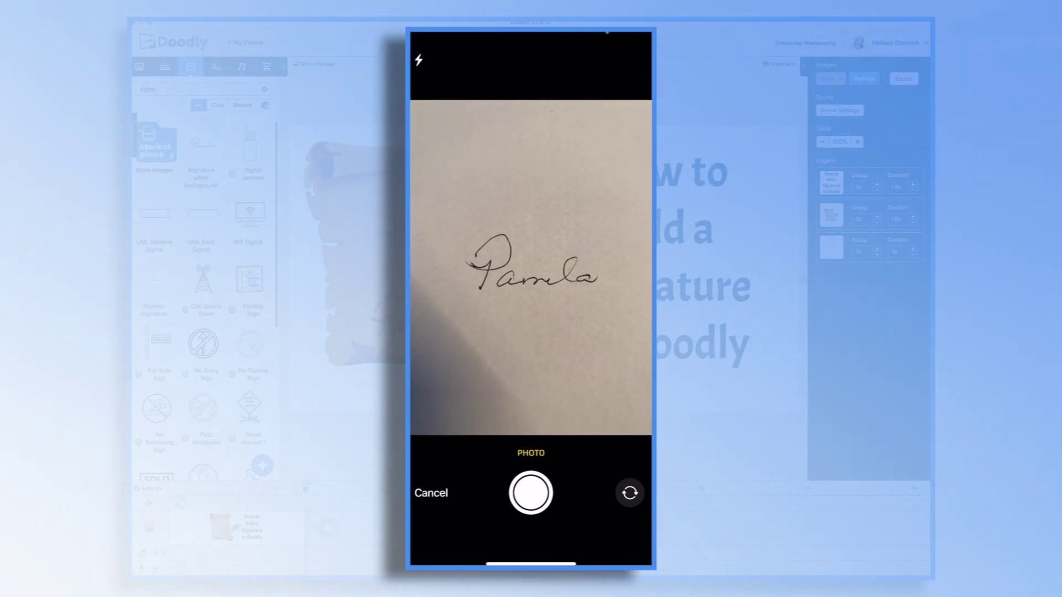
pyautogui.click(531, 492)
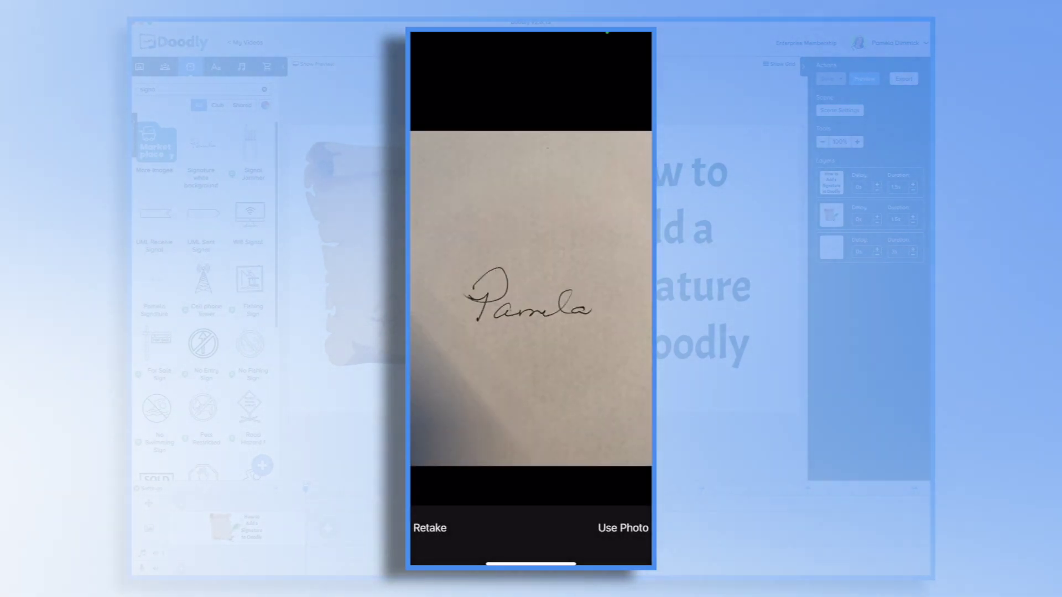
pyautogui.click(623, 528)
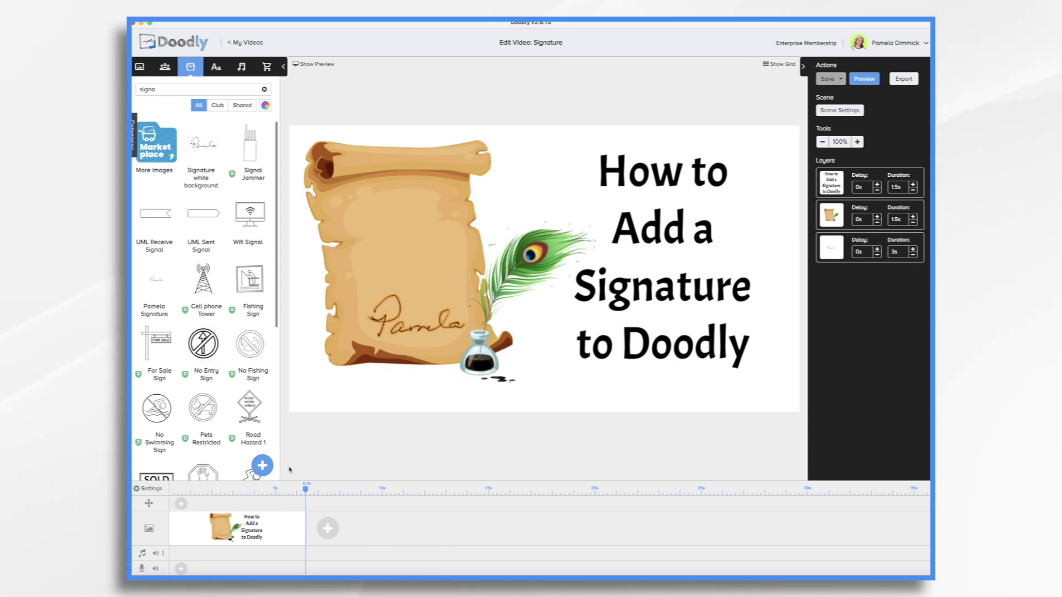
# - Upload the background-removed signature as a new custom prop titled Pamela Signature
pyautogui.click(263, 466)
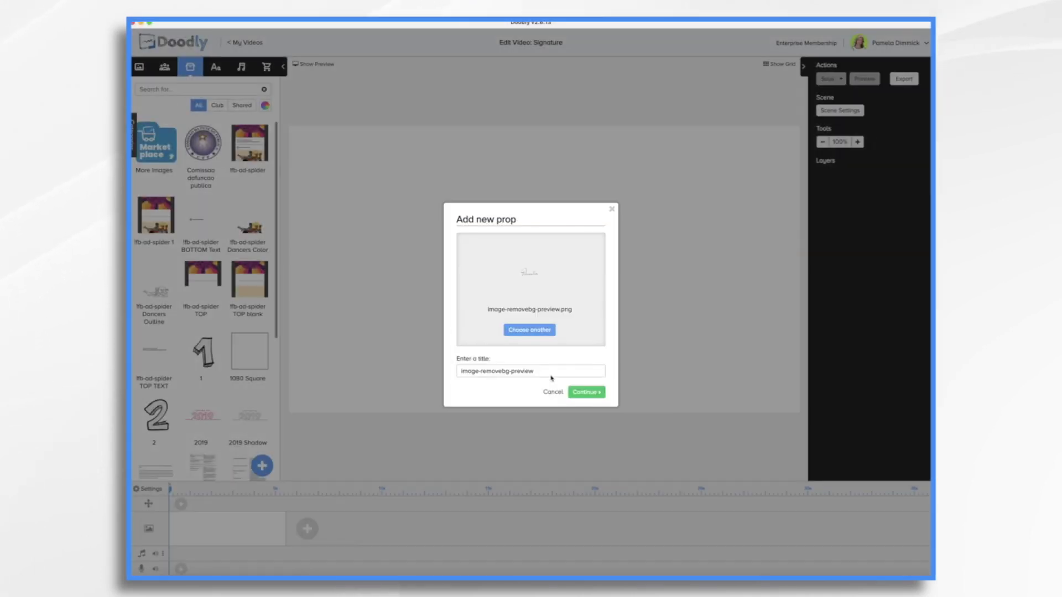
pyautogui.tripleClick(552, 371)
pyautogui.write('Pamela Signature')
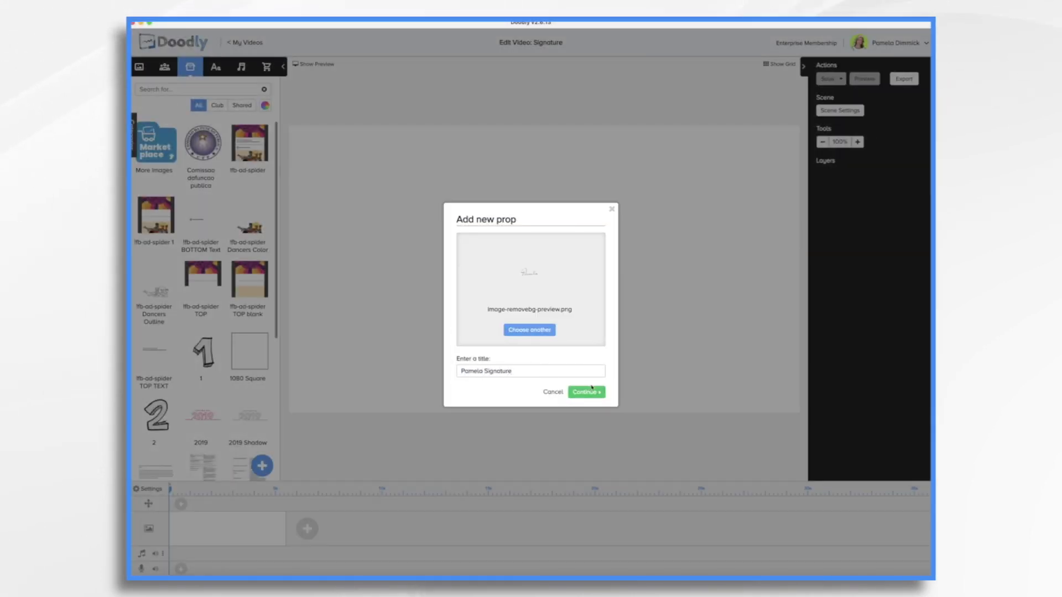
pyautogui.click(591, 390)
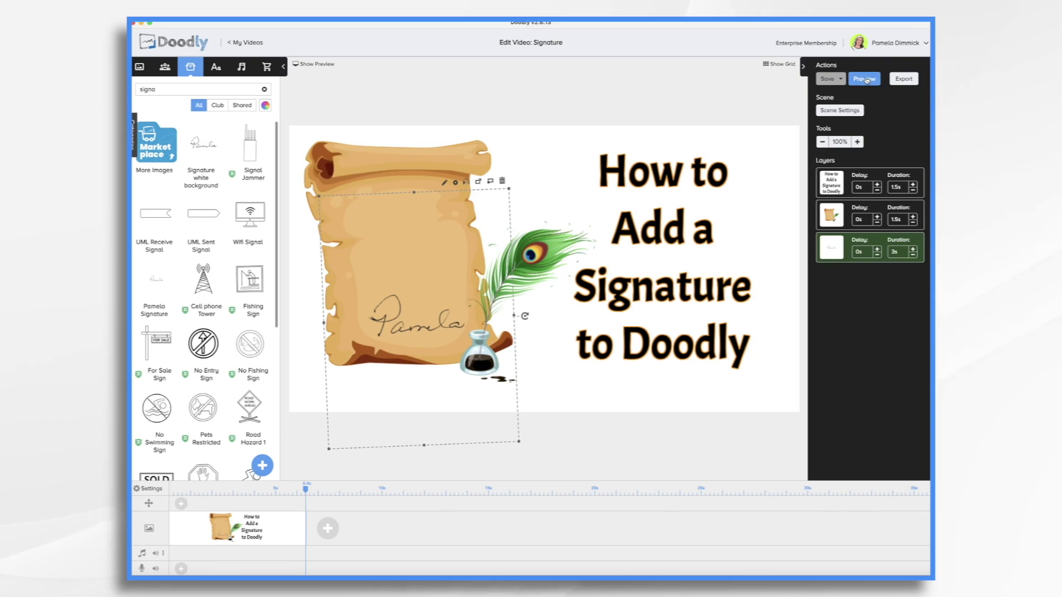
pyautogui.click(866, 80)
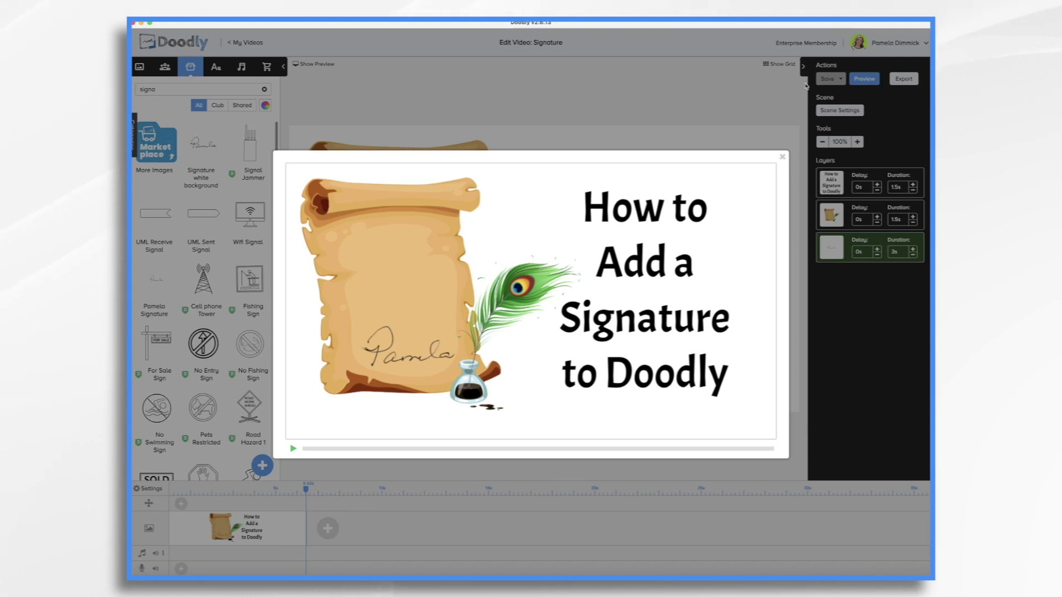
pyautogui.click(782, 157)
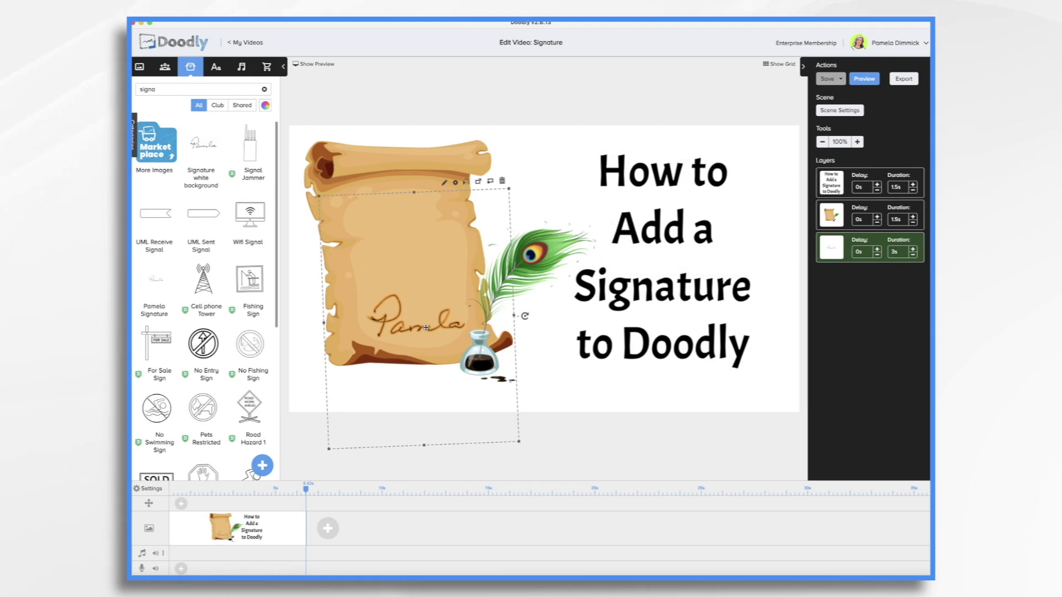
# - Open the Pamela Signature prop and trace the P's downstroke with a thickened size-5 reveal path
pyautogui.click(445, 182)
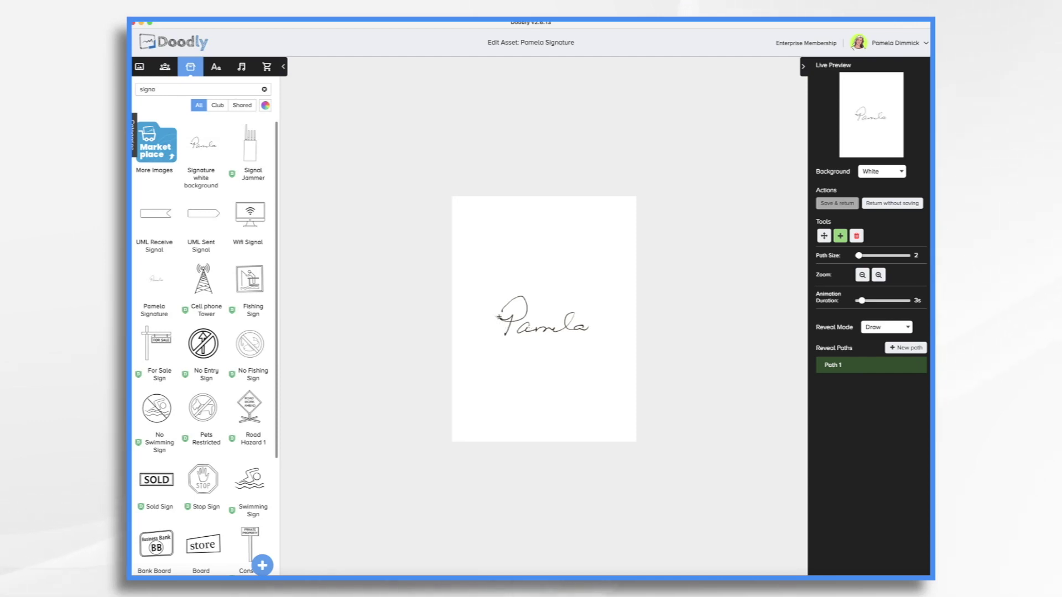
pyautogui.click(498, 317)
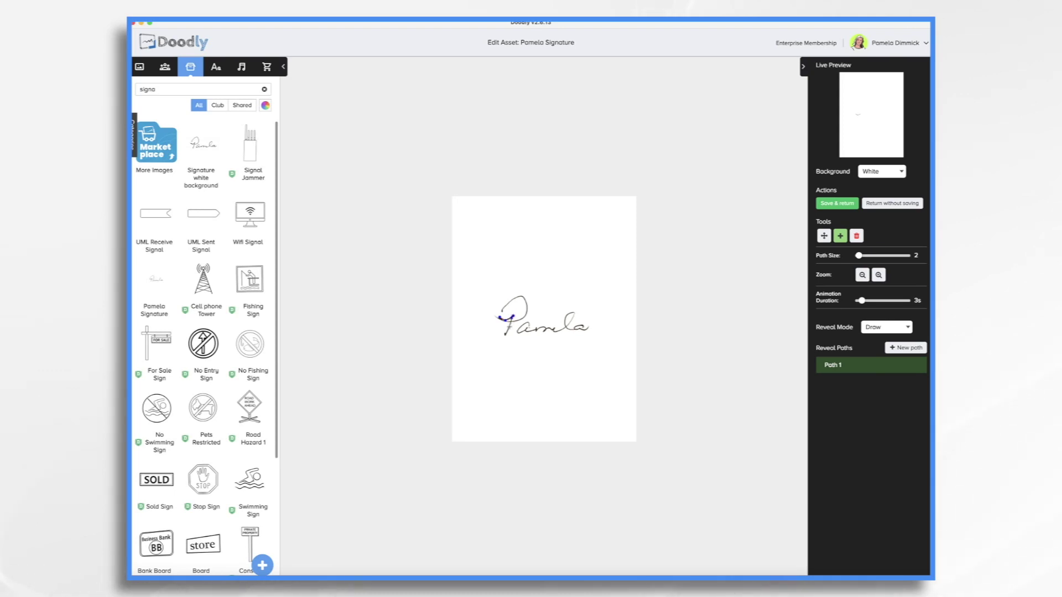
pyautogui.click(505, 334)
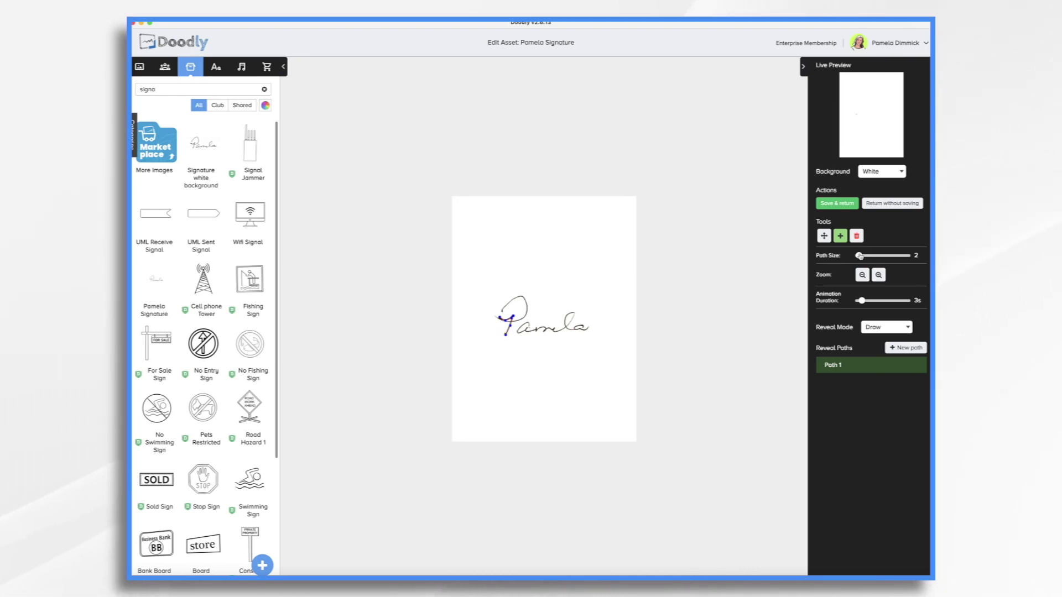
pyautogui.click(879, 275)
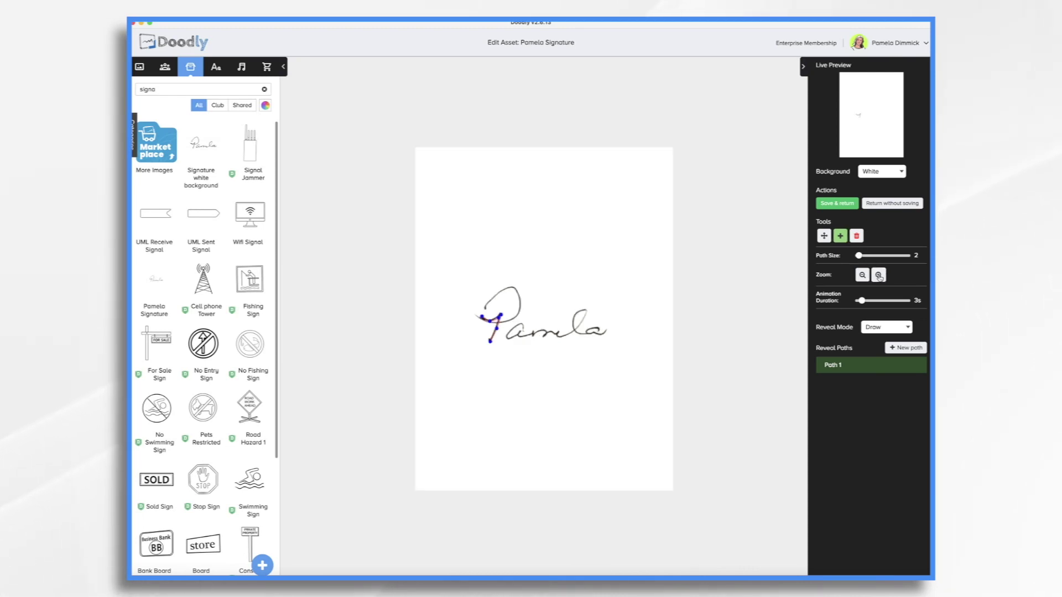
pyautogui.click(879, 275)
pyautogui.click(879, 275)
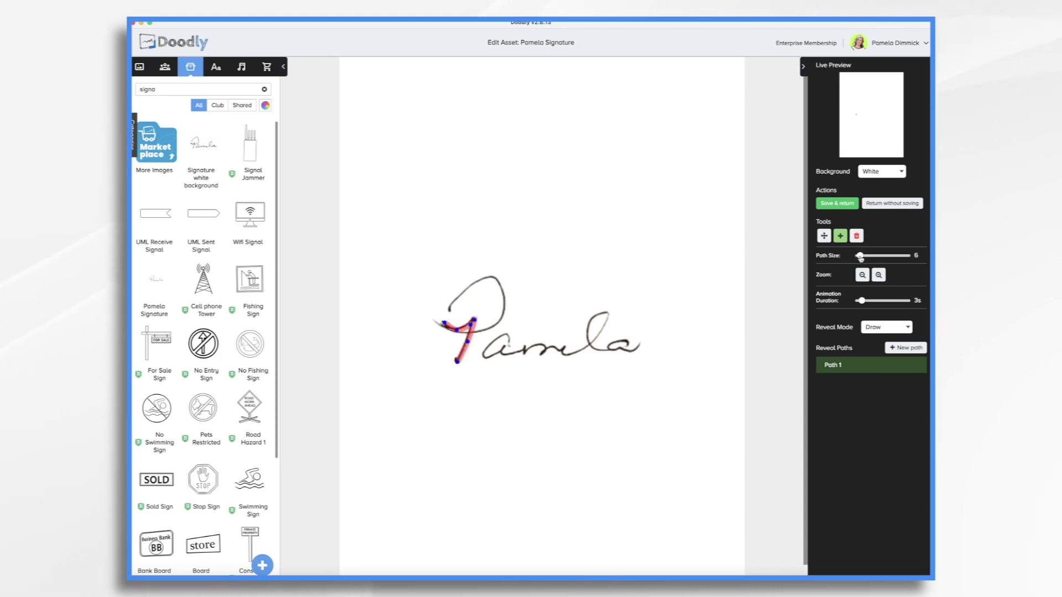
pyautogui.moveTo(859, 256); pyautogui.dragTo(860, 256)
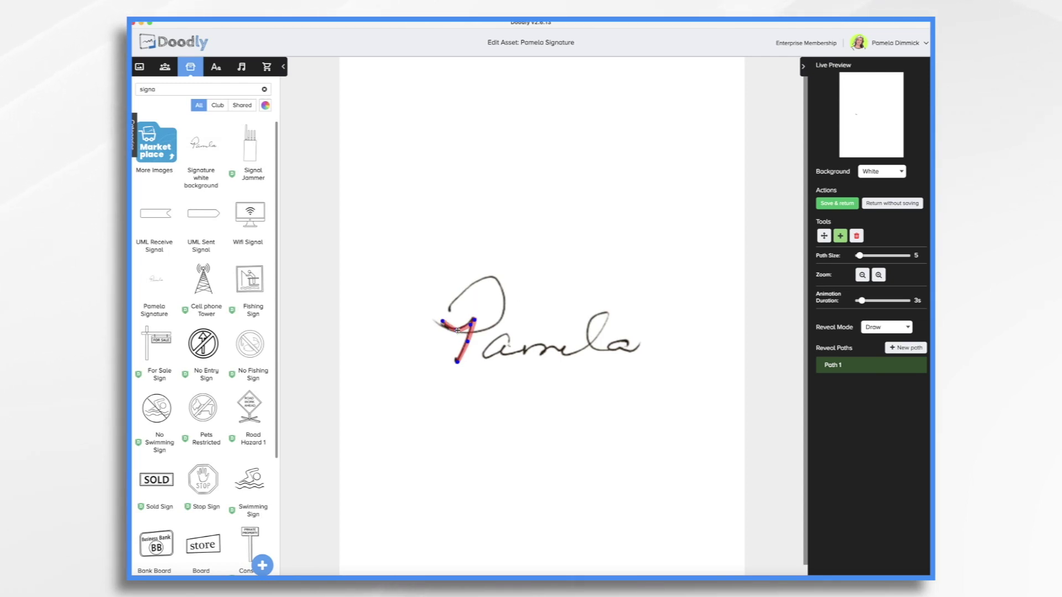
pyautogui.click(467, 323)
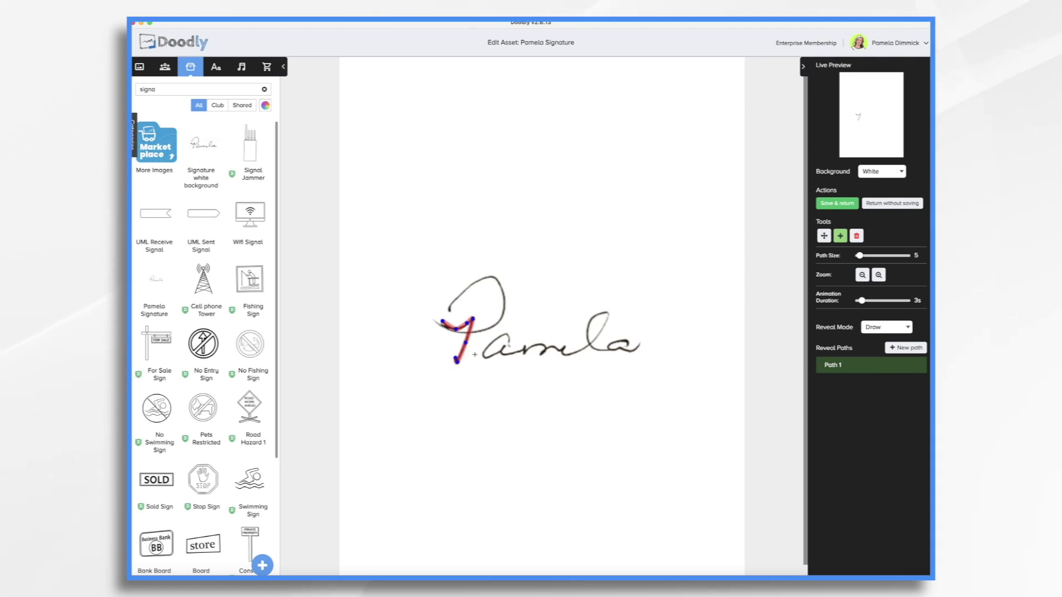
# - Add a second reveal path tracing around the loop of the P
pyautogui.click(907, 348)
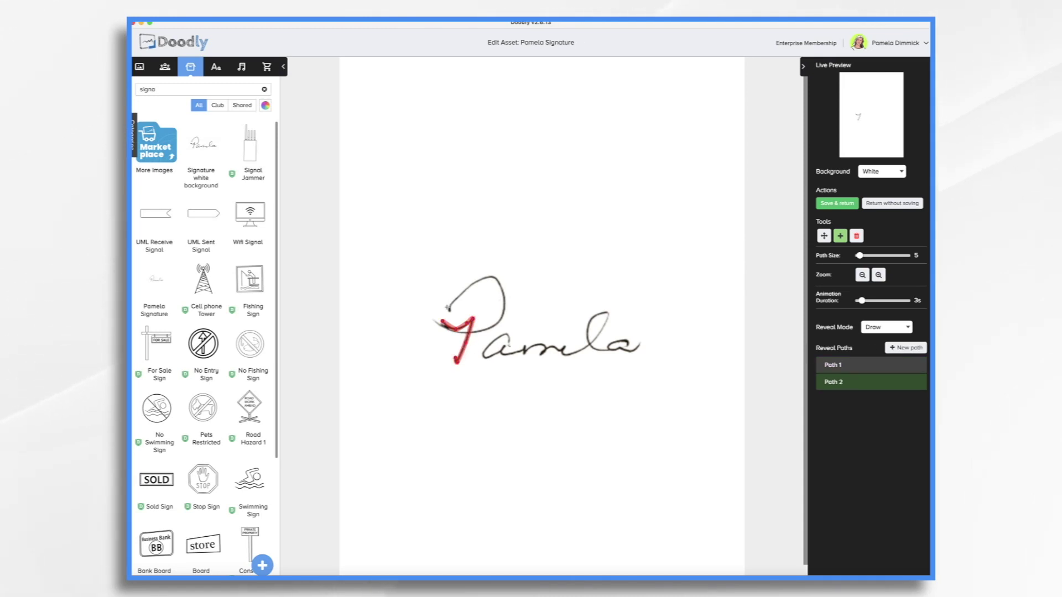
pyautogui.click(469, 286)
pyautogui.click(488, 276)
pyautogui.click(500, 283)
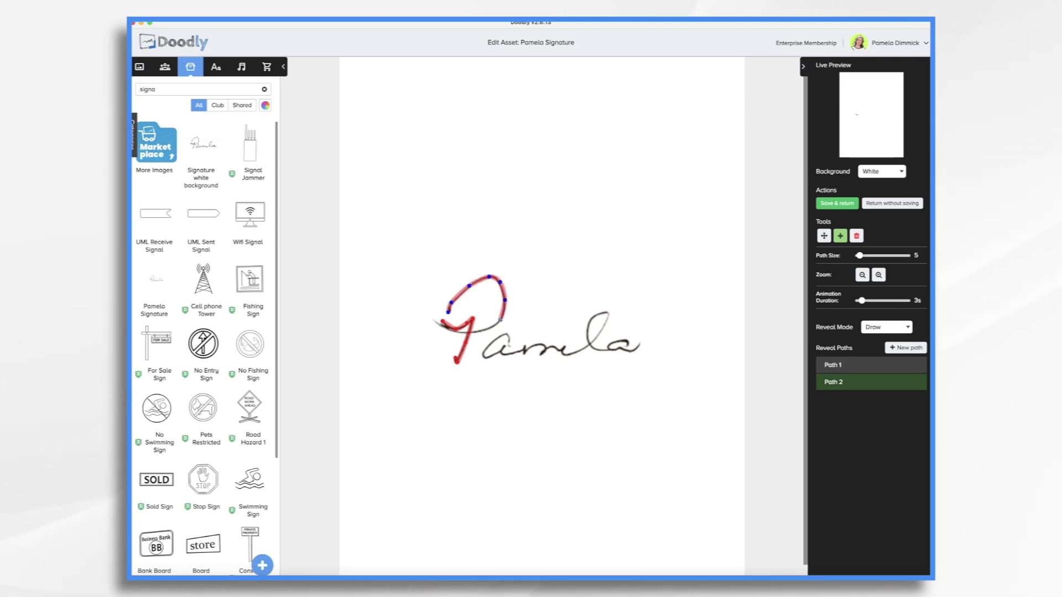
pyautogui.click(474, 332)
pyautogui.click(461, 333)
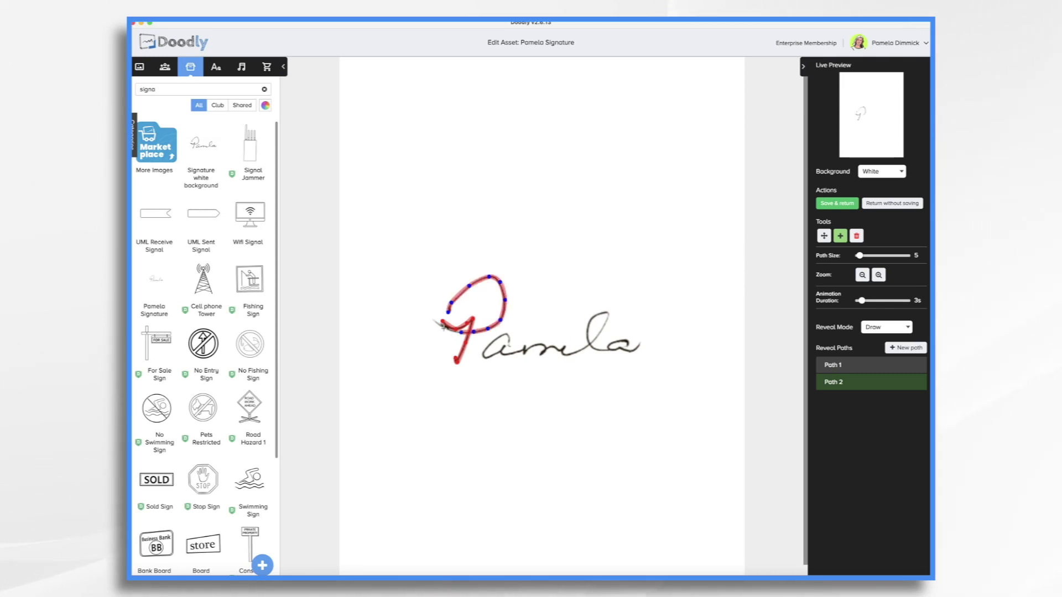
pyautogui.click(438, 323)
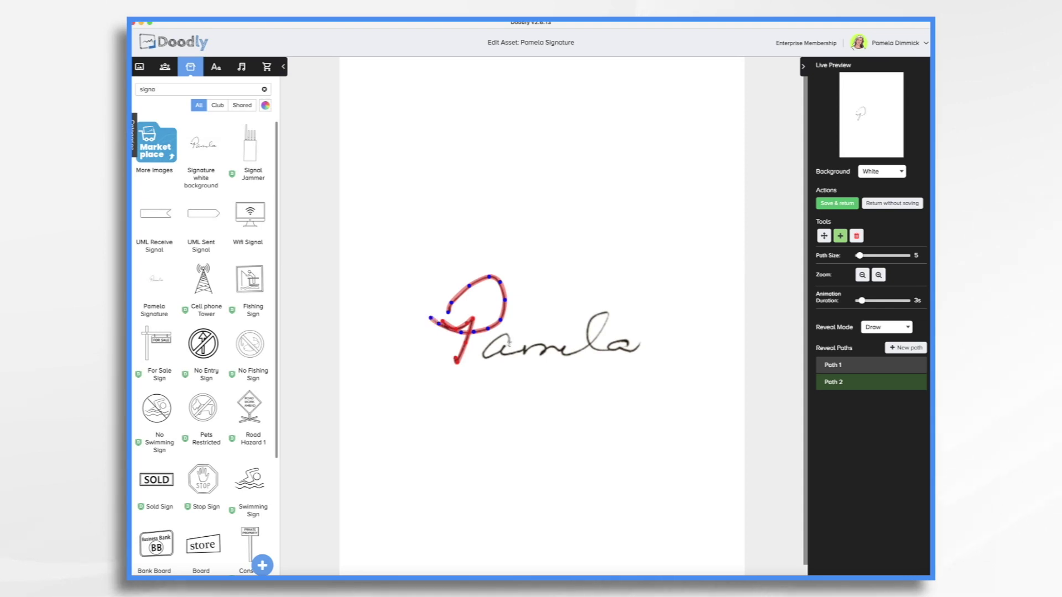
# - Start a third reveal path along the bottom of the 'a' and across into the 'm'
pyautogui.click(906, 347)
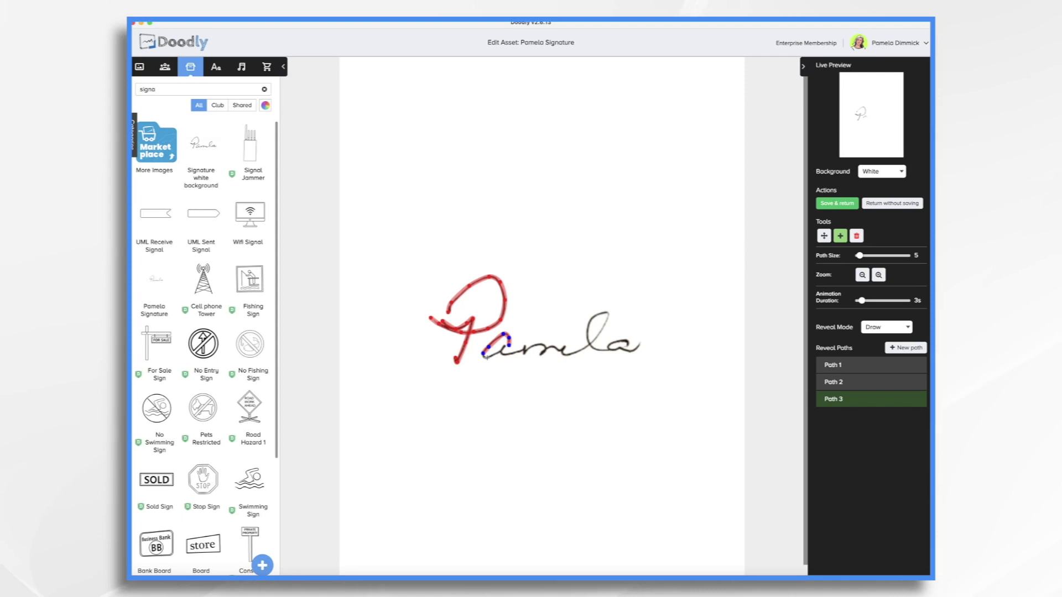
pyautogui.click(491, 356)
pyautogui.click(500, 355)
pyautogui.click(509, 350)
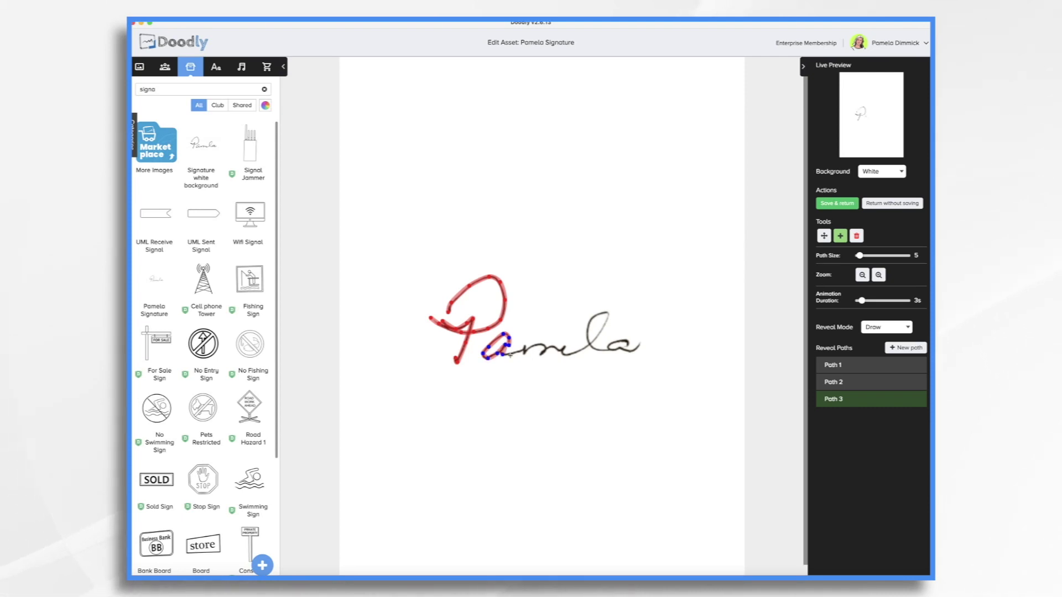
pyautogui.click(518, 349)
pyautogui.click(527, 347)
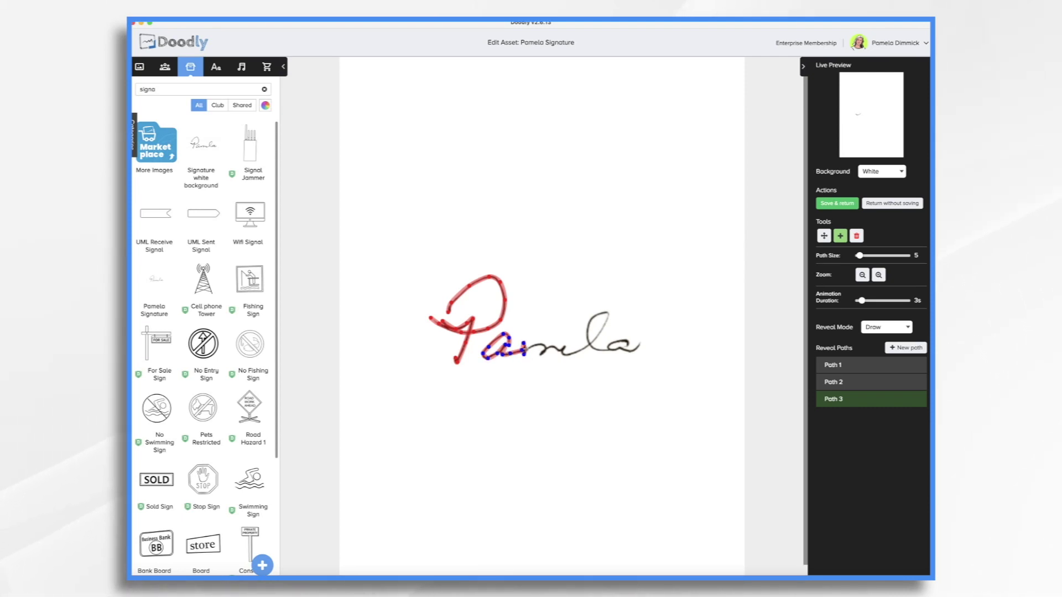
pyautogui.click(536, 346)
pyautogui.click(545, 346)
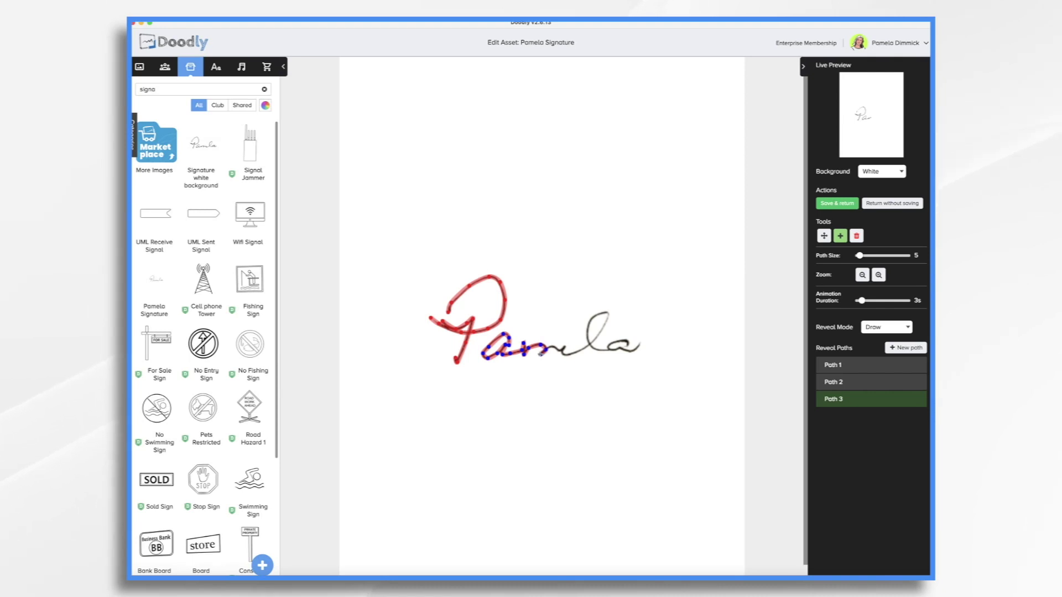
pyautogui.click(555, 348)
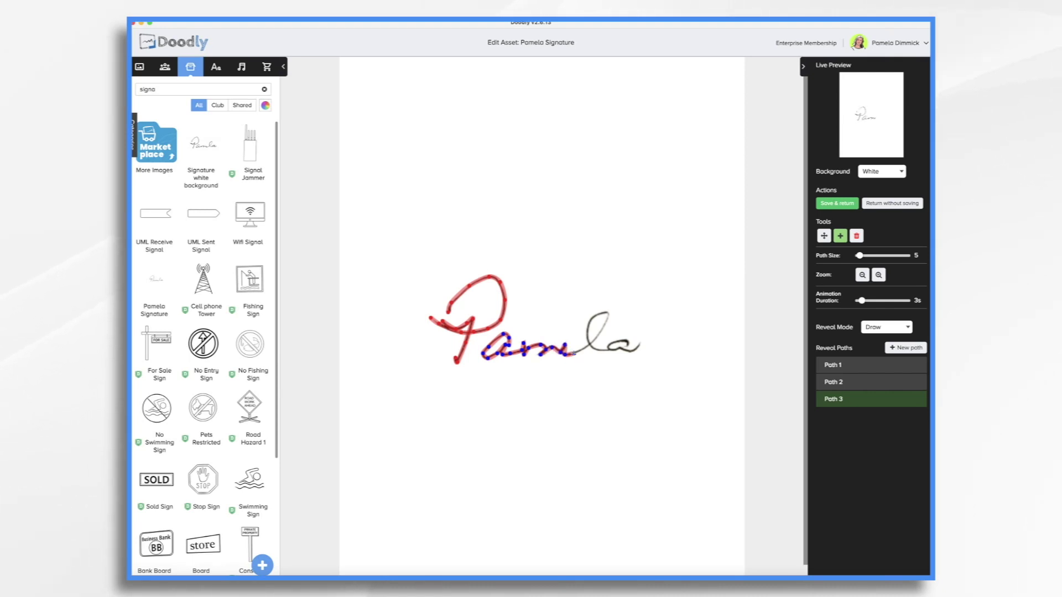
# - Extend the third path over the 'l' loop and through the final 'a' to its tail
pyautogui.click(594, 319)
pyautogui.click(607, 313)
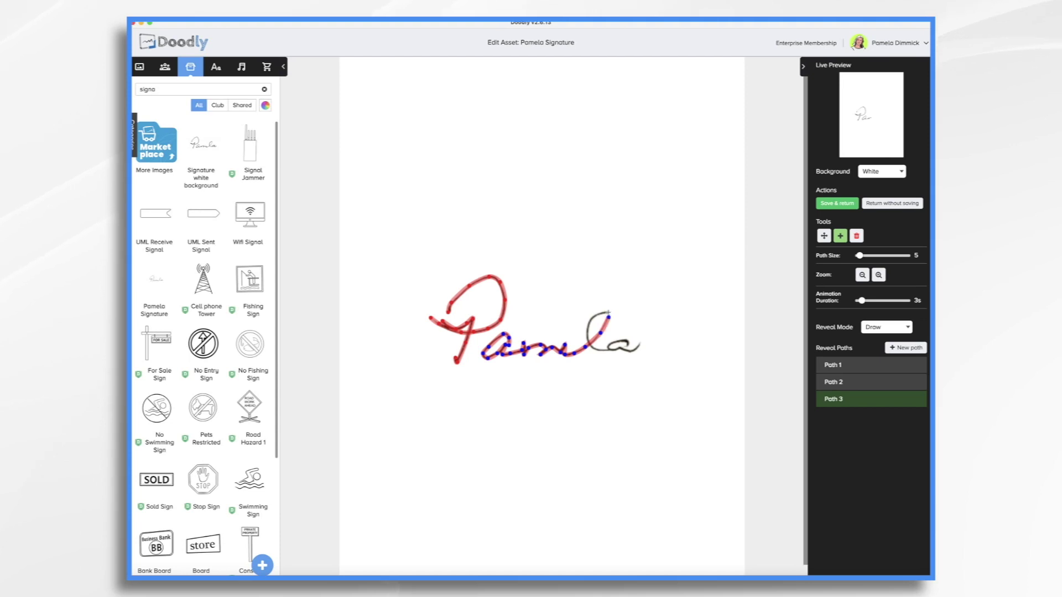
pyautogui.click(609, 318)
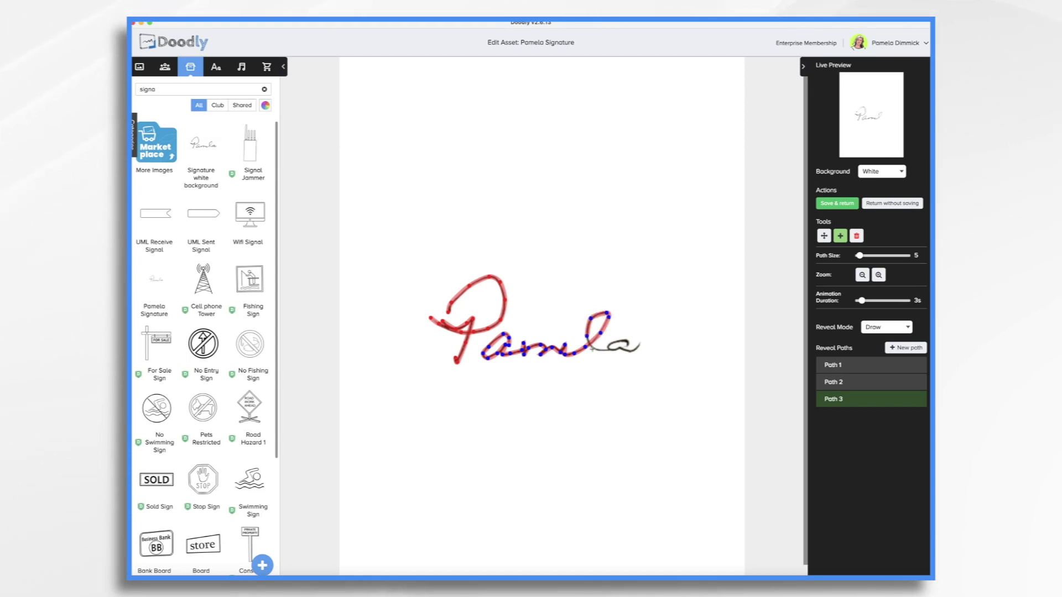
pyautogui.click(617, 347)
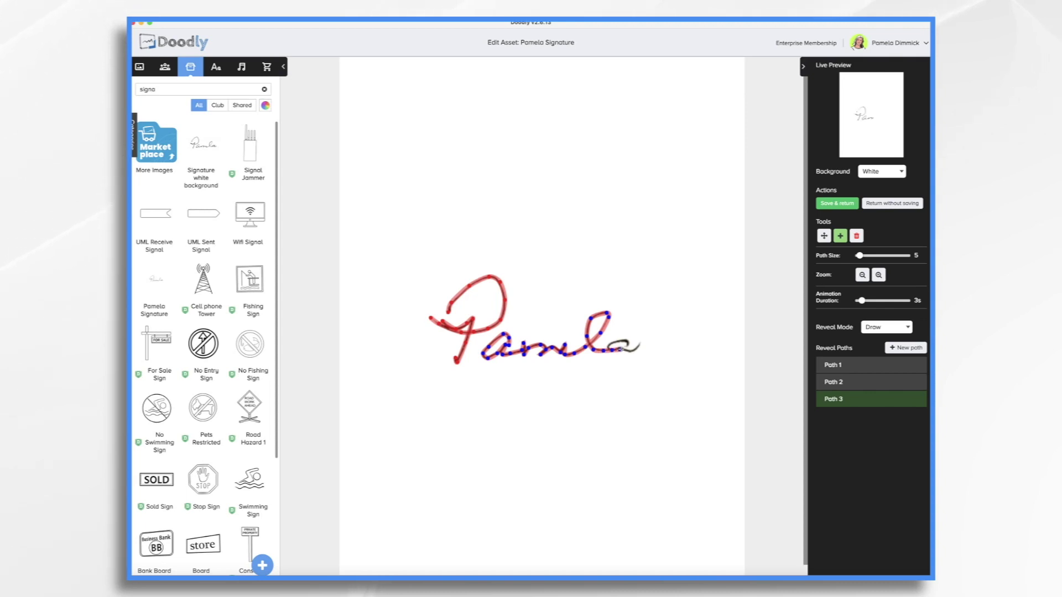
pyautogui.click(630, 348)
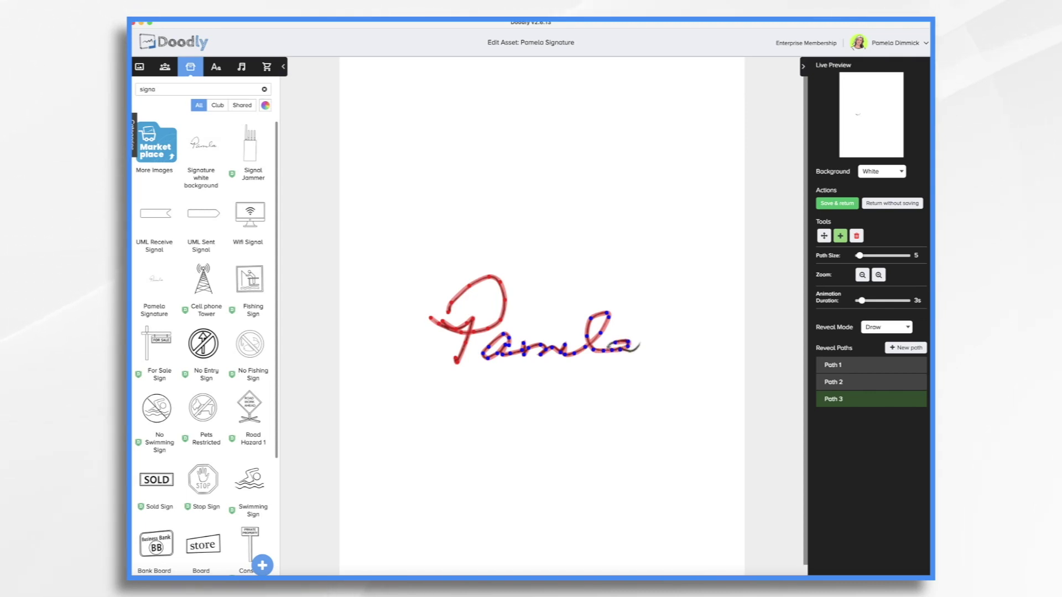
pyautogui.click(640, 342)
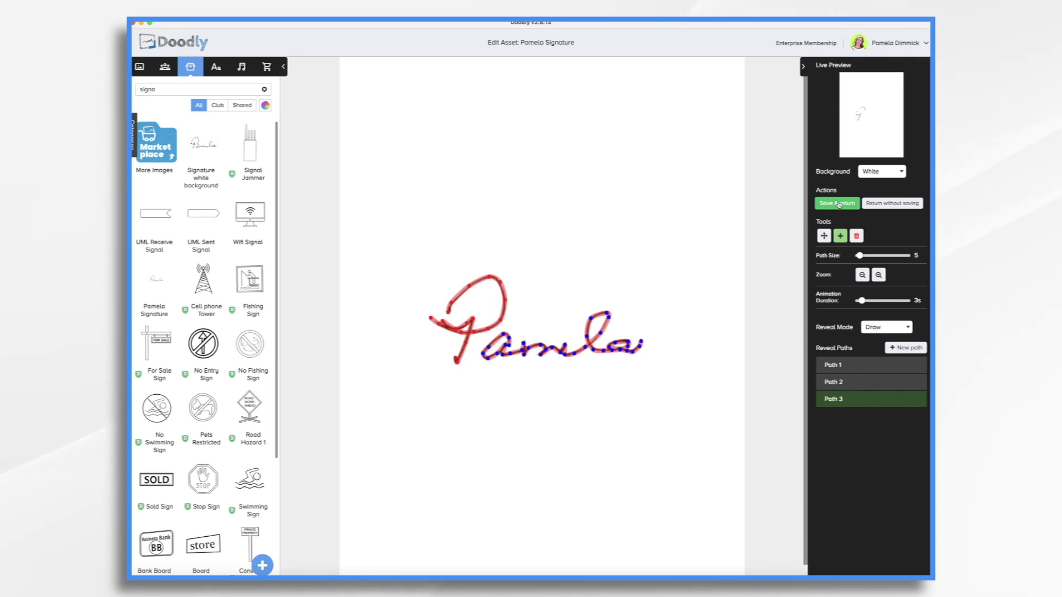
# - Save the reveal paths, return to the scroll scene, and preview the animation
pyautogui.click(839, 204)
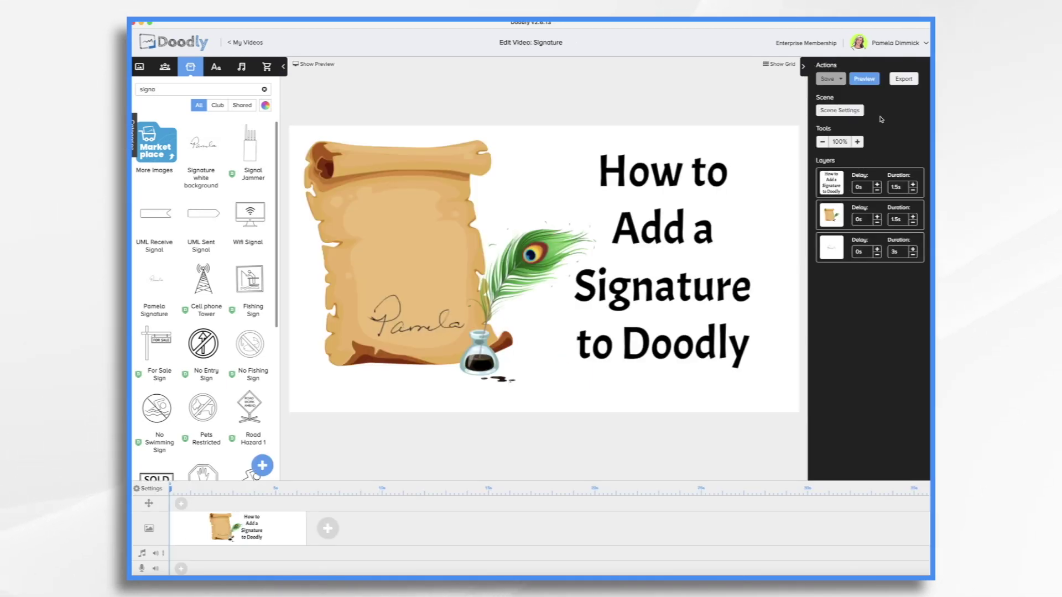
pyautogui.click(865, 80)
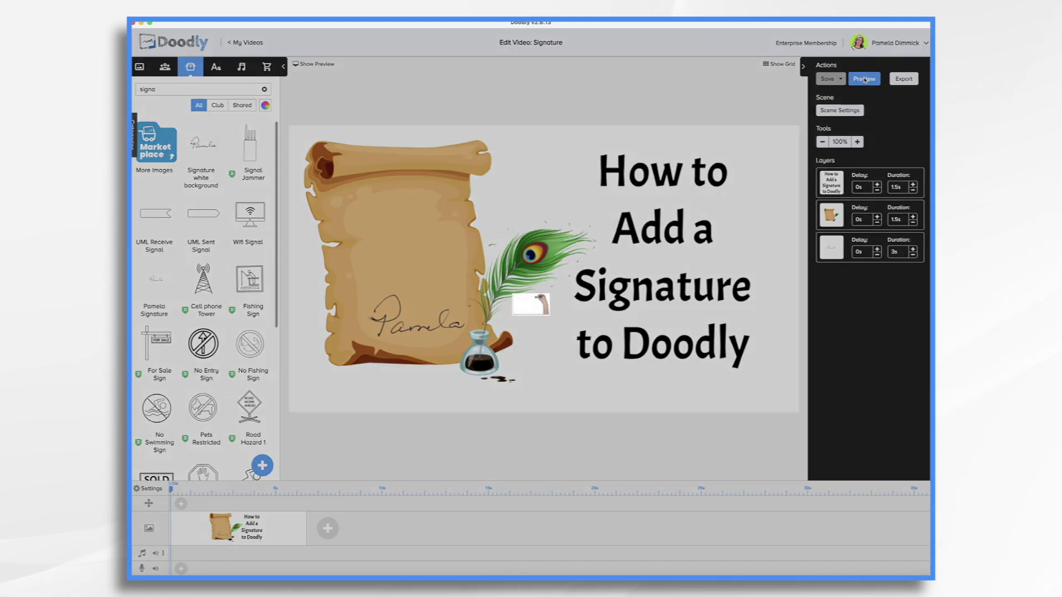